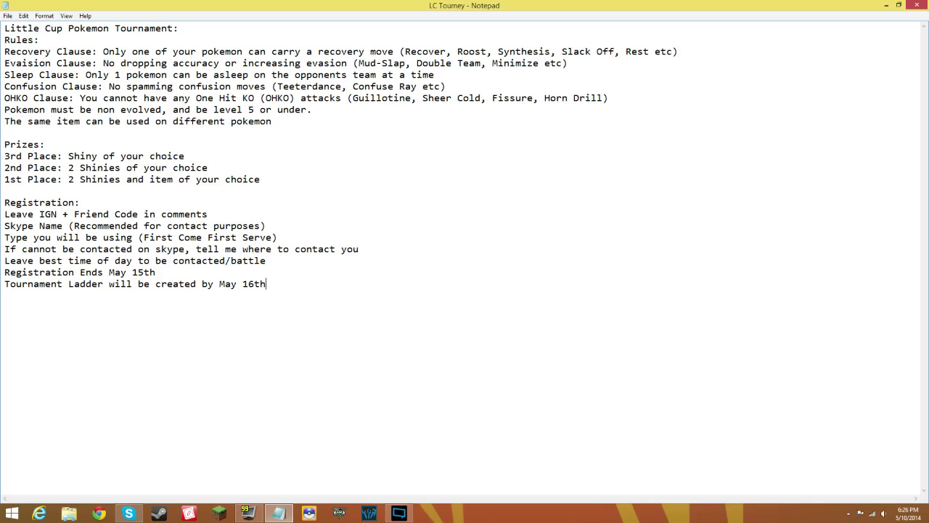
Highlight the title line and 'Recovery Clause', then answer the Skype call and minimize its window
drag(4, 28, 178, 28)
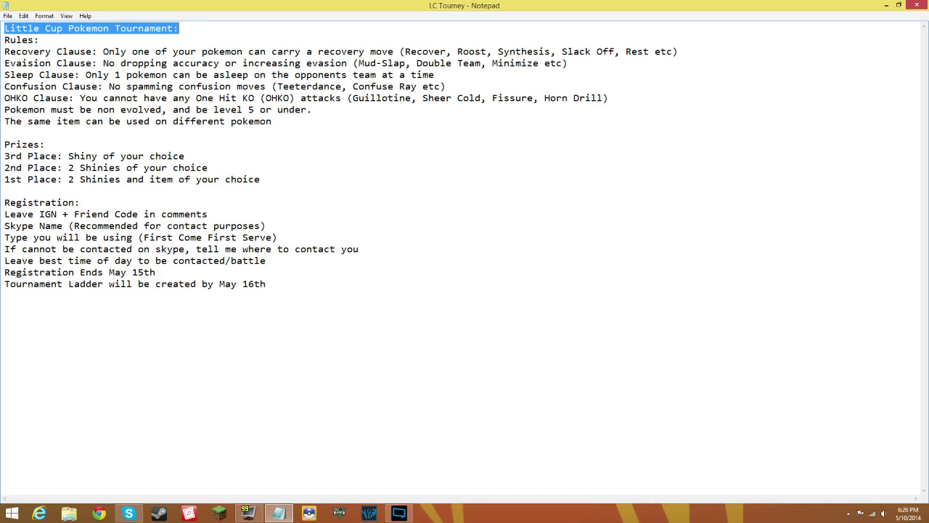
click(179, 28)
click(5, 52)
drag(5, 52, 97, 52)
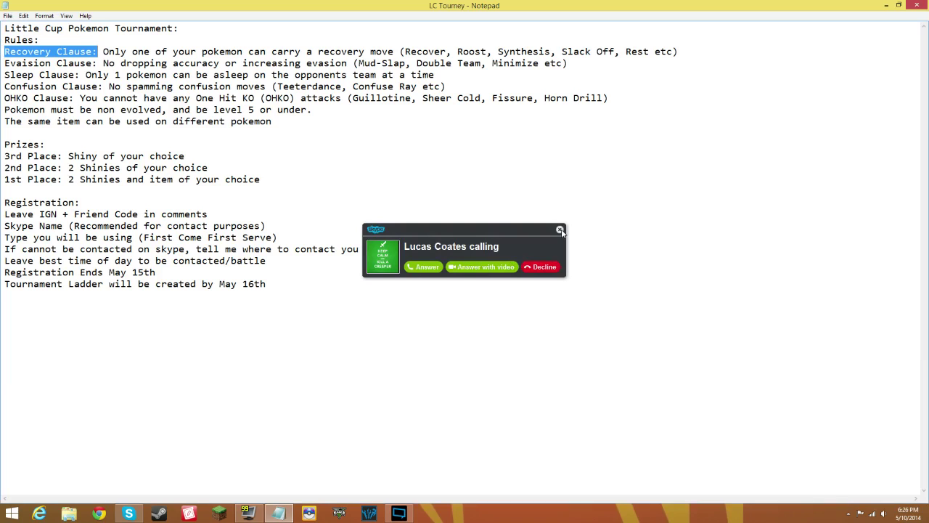
click(423, 266)
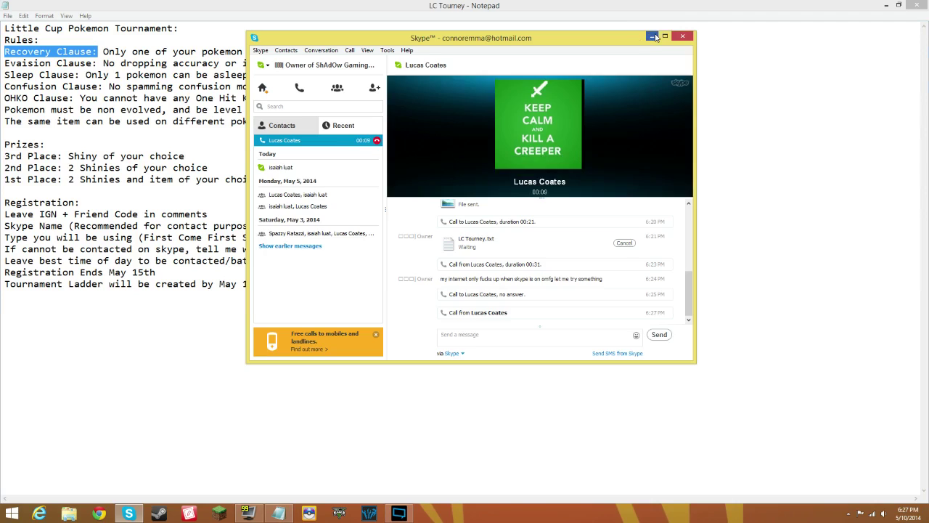
click(654, 37)
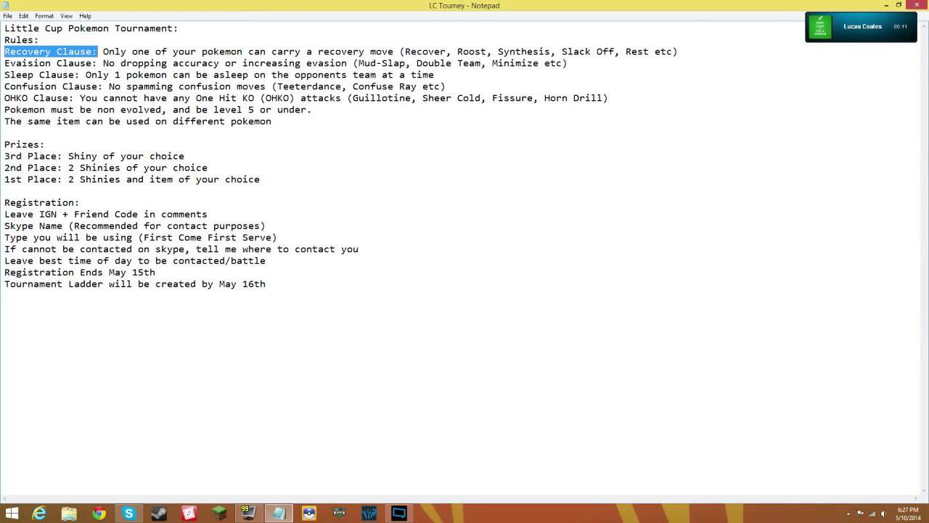
click(103, 52)
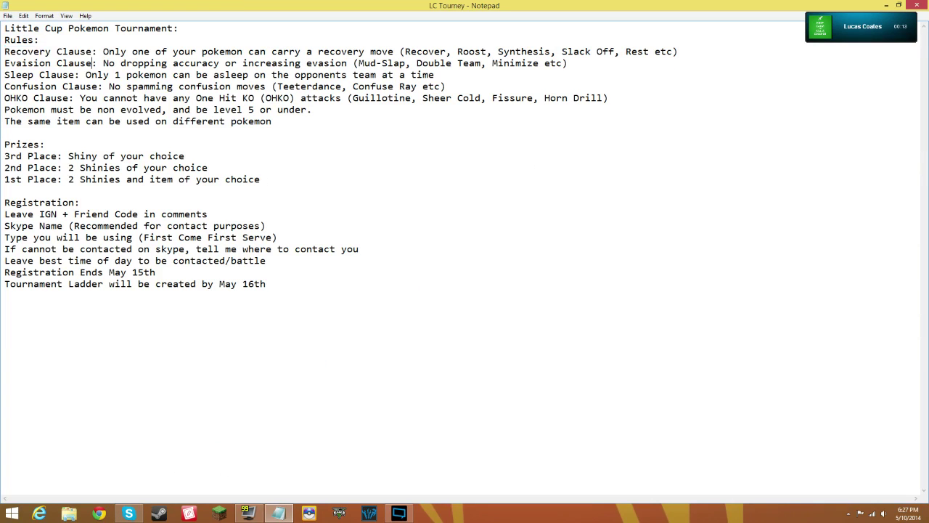
click(97, 63)
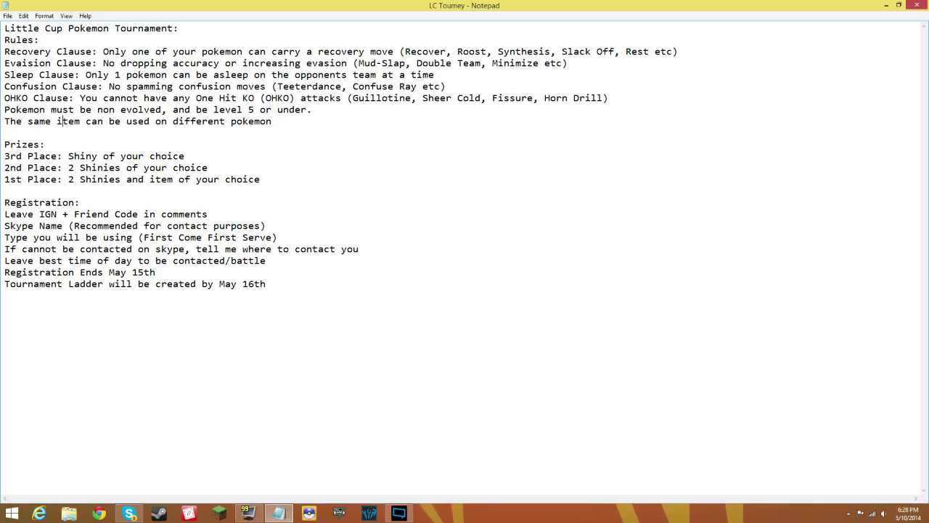
mouse_move(5, 156)
mouse_down()
mouse_move(155, 156)
mouse_move(82, 203)
mouse_move(5, 191)
mouse_up()
key(Left)
key(ctrl+shift+Right)
key(ctrl+shift+Right)
key(ctrl+shift+Right)
key(Up)
key(Up)
key(Up)
key(Up)
Delete the 'Type you will be using (First Come First Serve)' line and its line break
drag(4, 238, 133, 238)
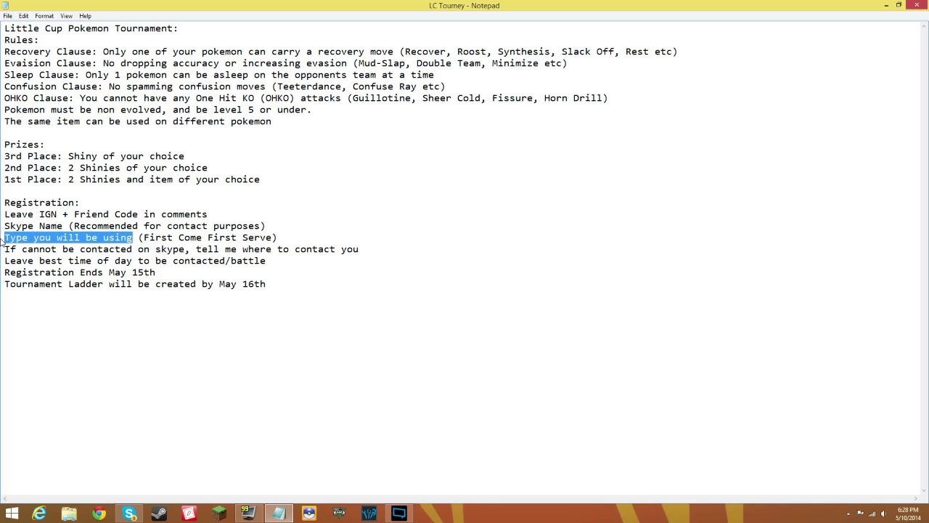
key(BackSpace)
key(shift+End)
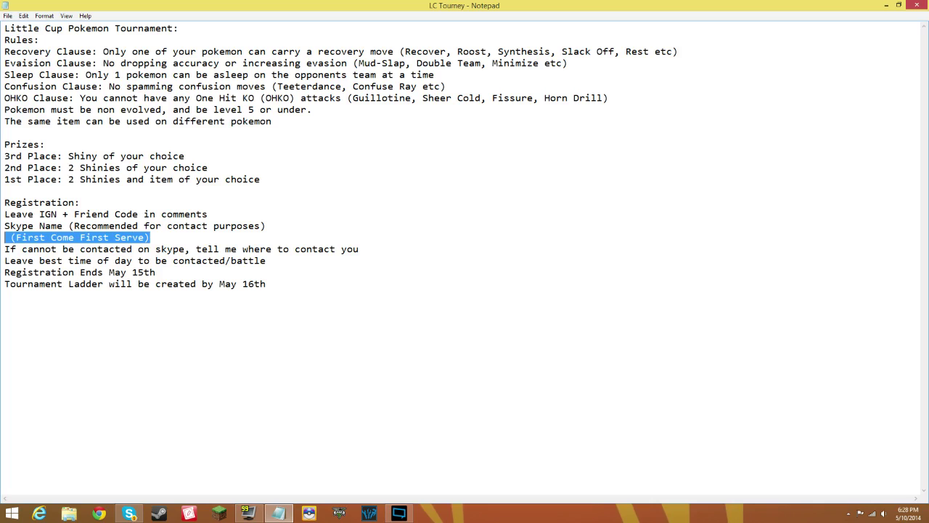
key(BackSpace)
key(BackSpace)
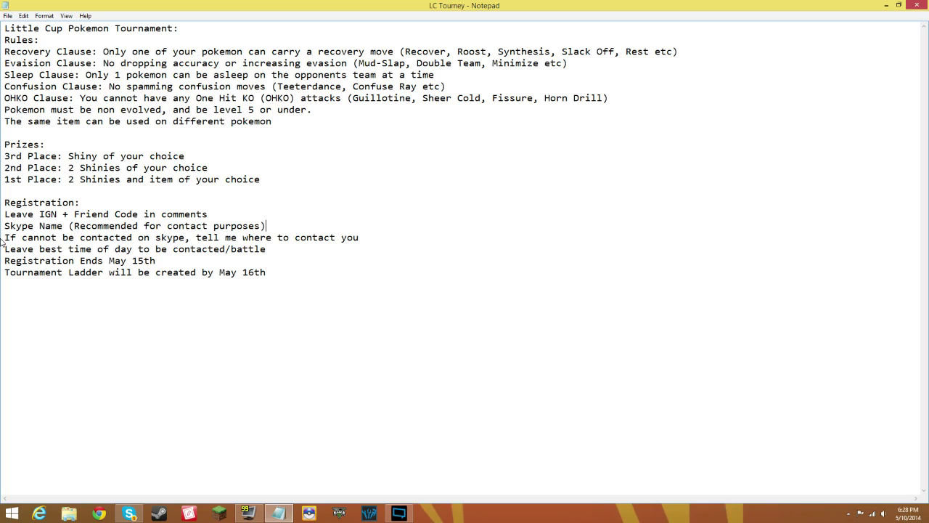
Check the registration dates, briefly selecting '15th' and the 'th' in May 16th without editing
key(Left)
key(shift+Left)
key(shift+Left)
key(shift+Left)
key(Right)
key(Down)
key(End)
key(shift+Left)
key(shift+Left)
key(shift+Left)
key(shift+Right)
key(Right)
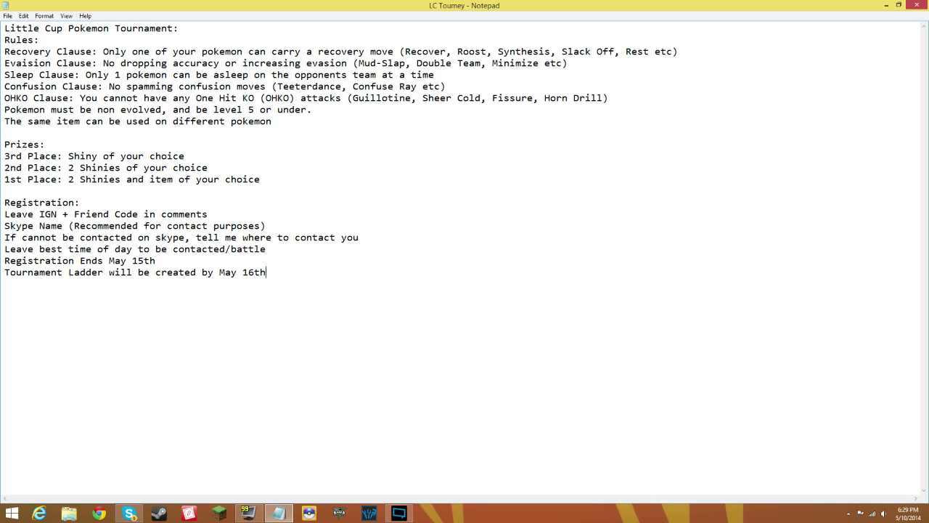